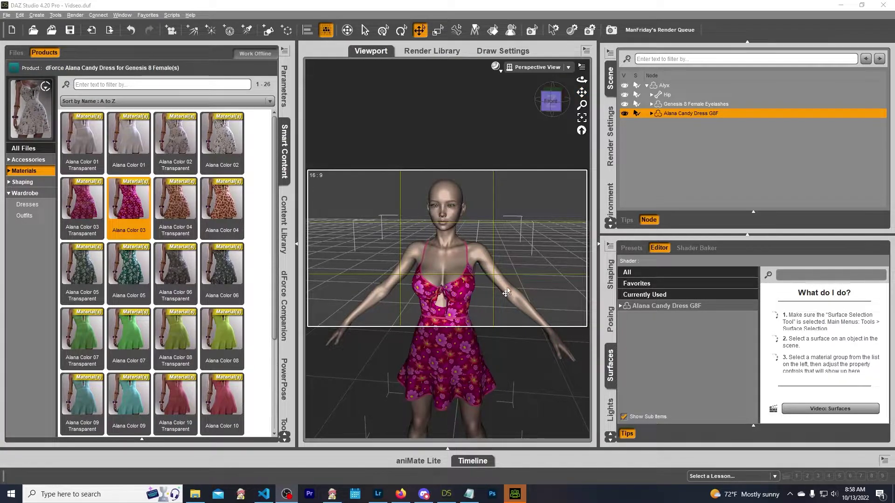
Select the Alyx figure in the Scene pane and collapse its hierarchy
left_click(438, 341)
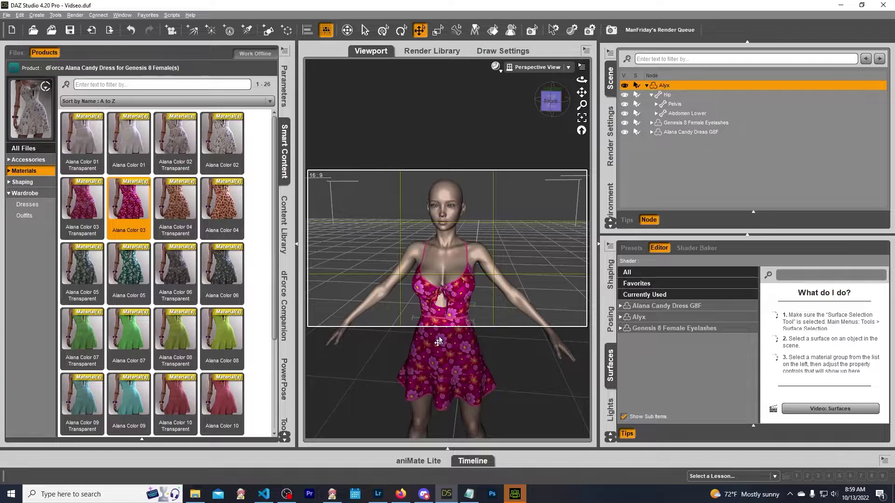
left_click(647, 86)
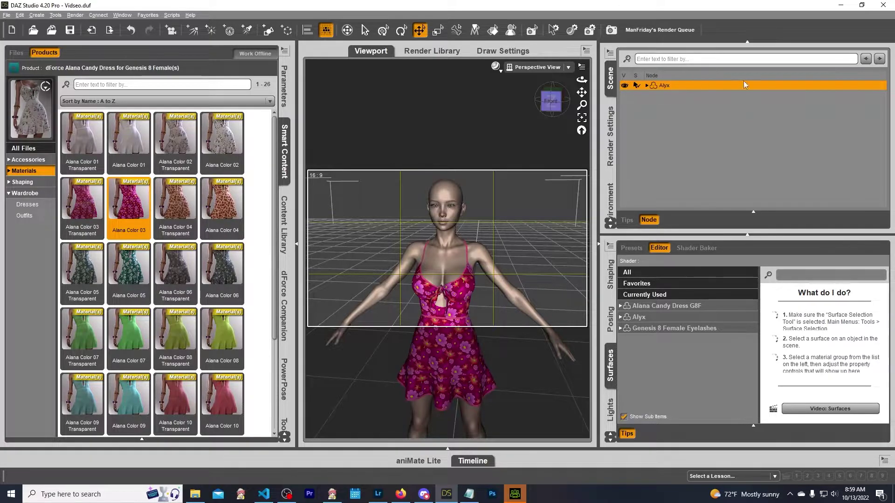
Export the scene to FBX, overwriting the existing Dress_Morphs file
left_click(6, 15)
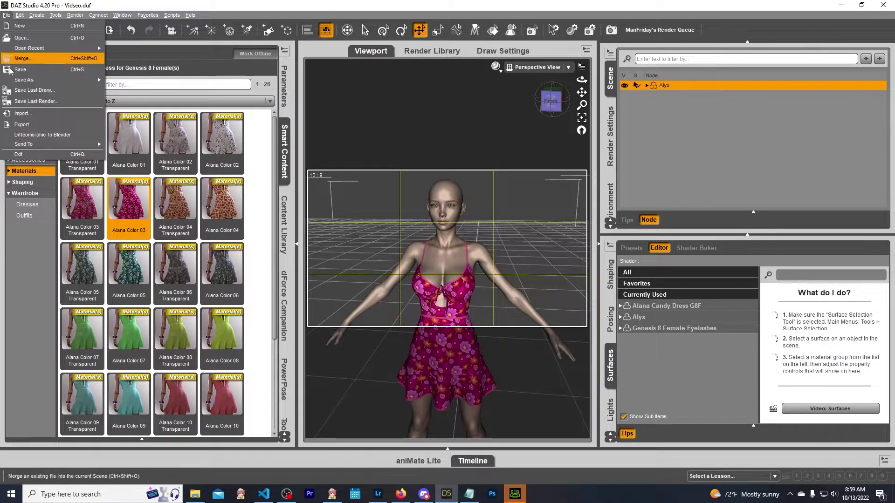
left_click(25, 125)
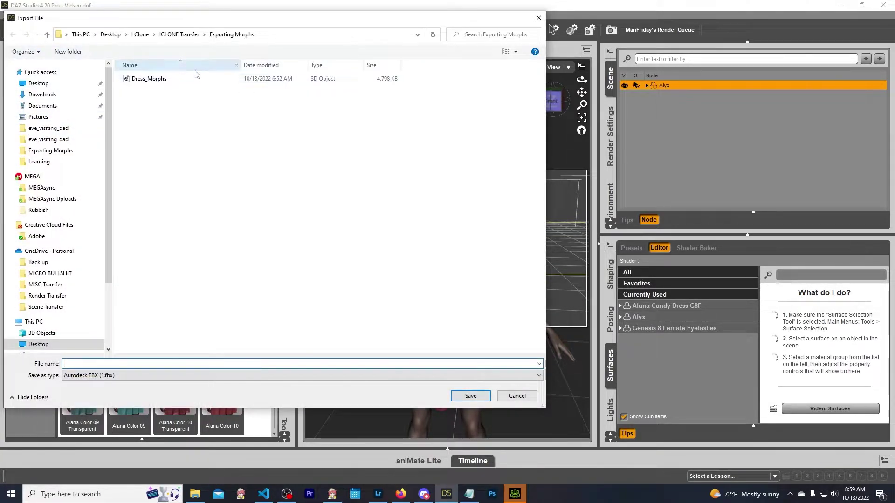
left_click(158, 80)
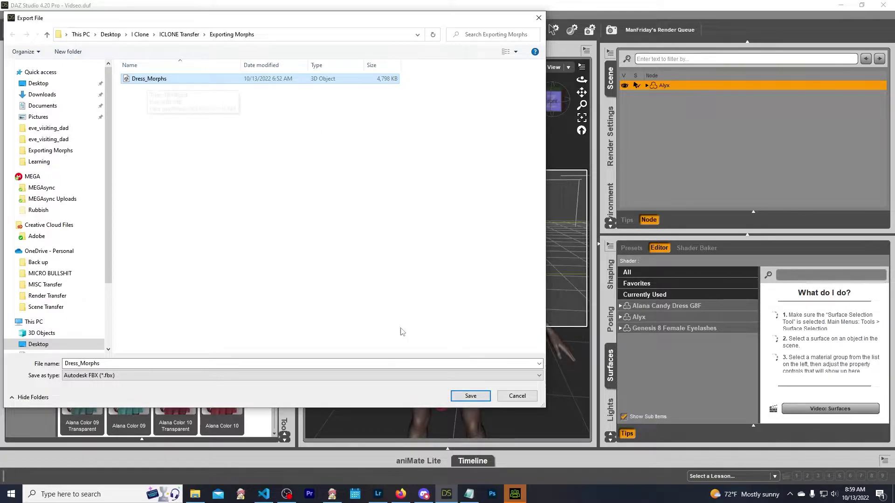
left_click(470, 395)
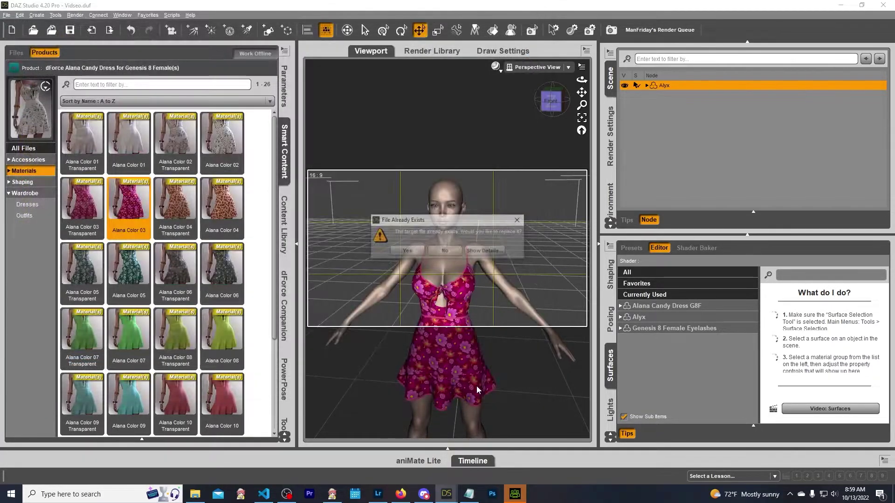
left_click(406, 252)
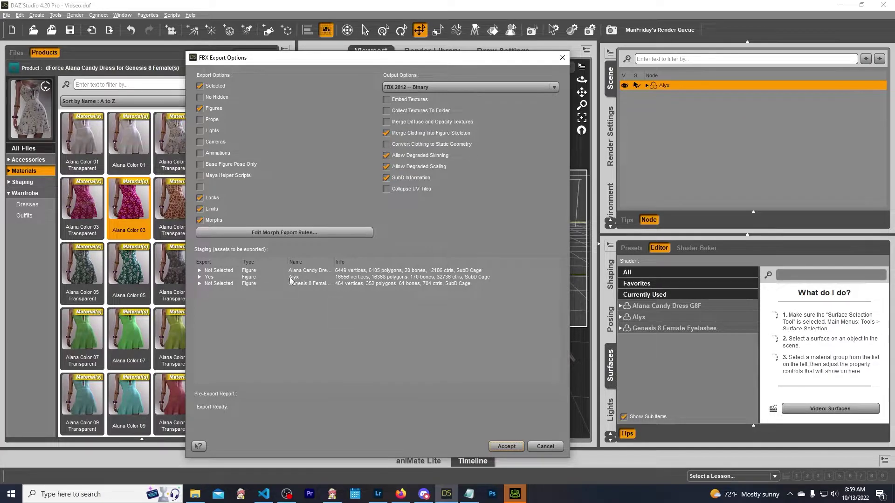
Expand the Alana Candy Dress morphs in Staging and widen the Name column
left_click(199, 271)
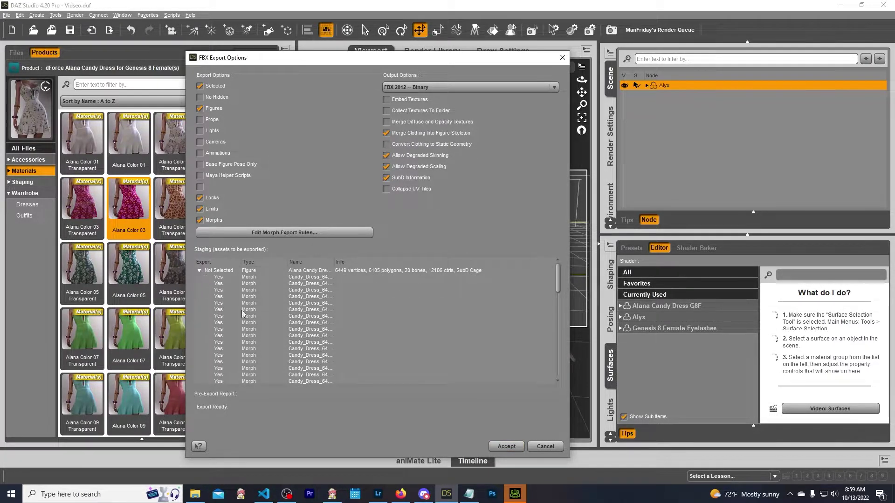
left_click_drag(333, 262, 385, 259)
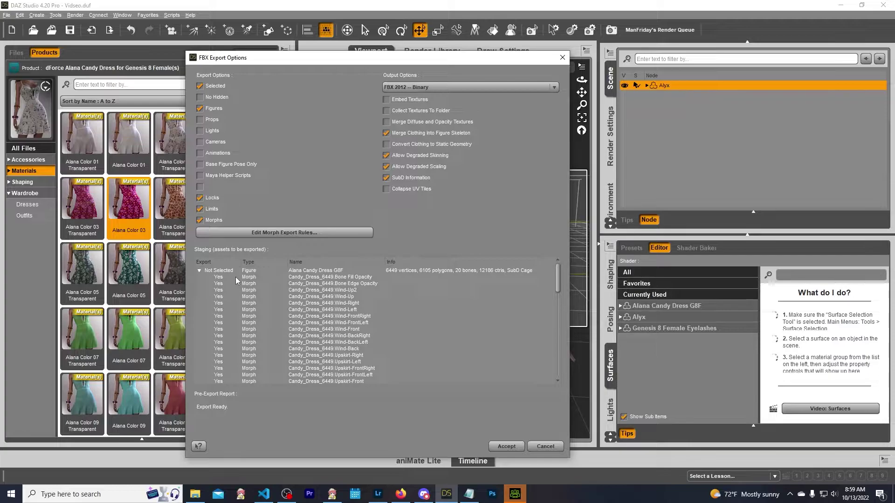
In the FBX Morph Export Rules, add a test rule and clear its match text
left_click(262, 232)
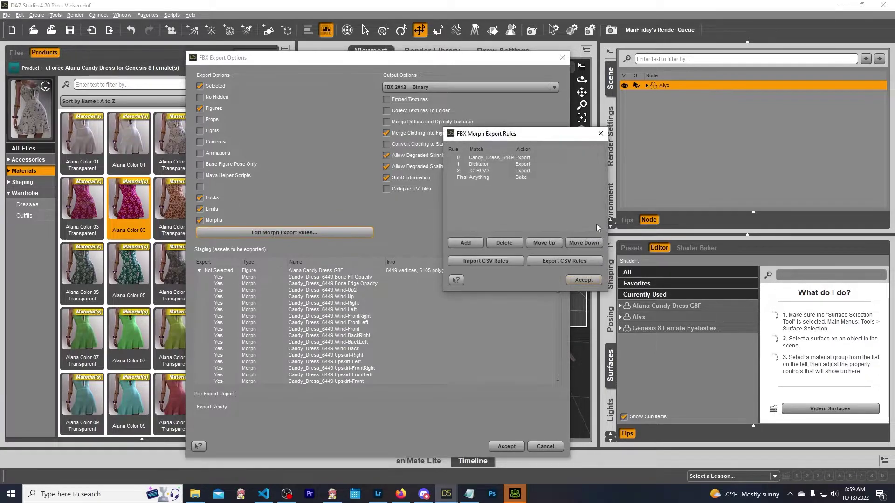
left_click_drag(515, 146, 531, 146)
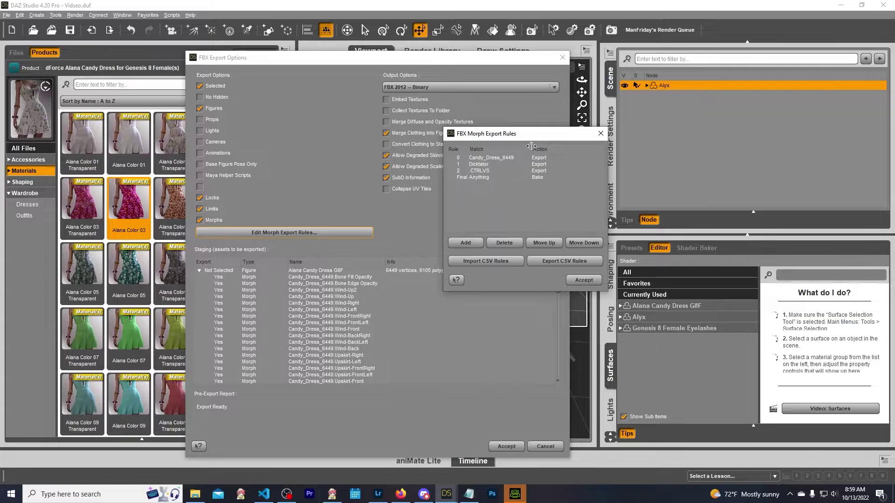
left_click(487, 157)
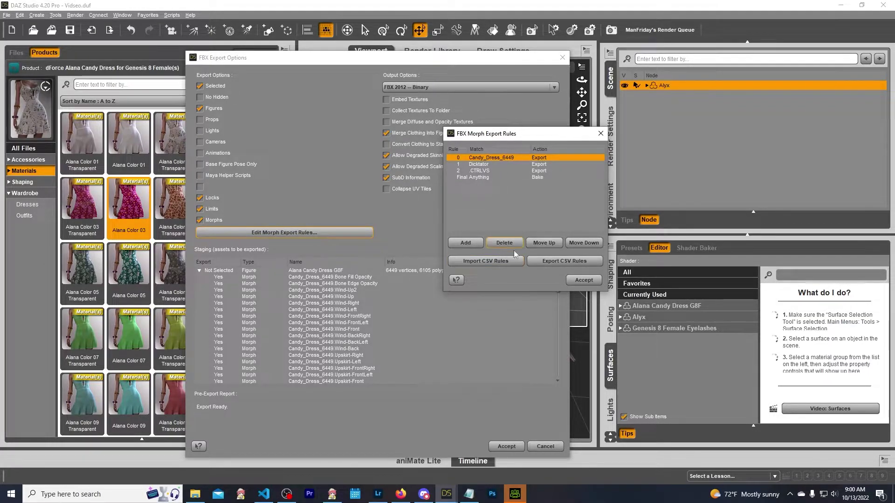
left_click(465, 242)
left_click(489, 158)
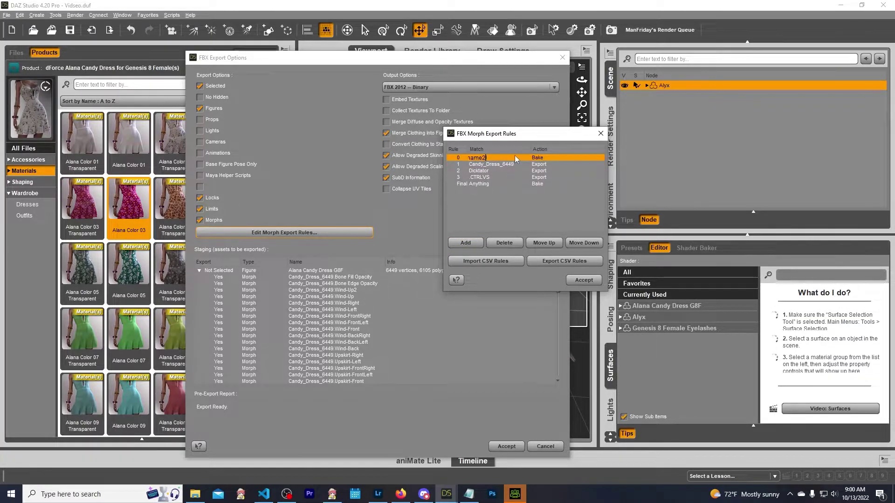
key("BackSpace")
left_click(503, 164)
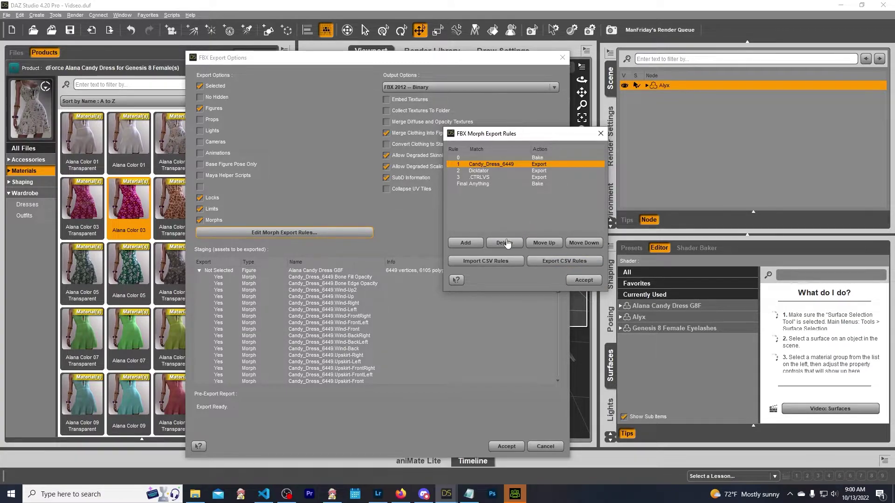
Delete the empty rule, set Candy_Dress_6449's action to Export, and accept the rules
left_click(471, 158)
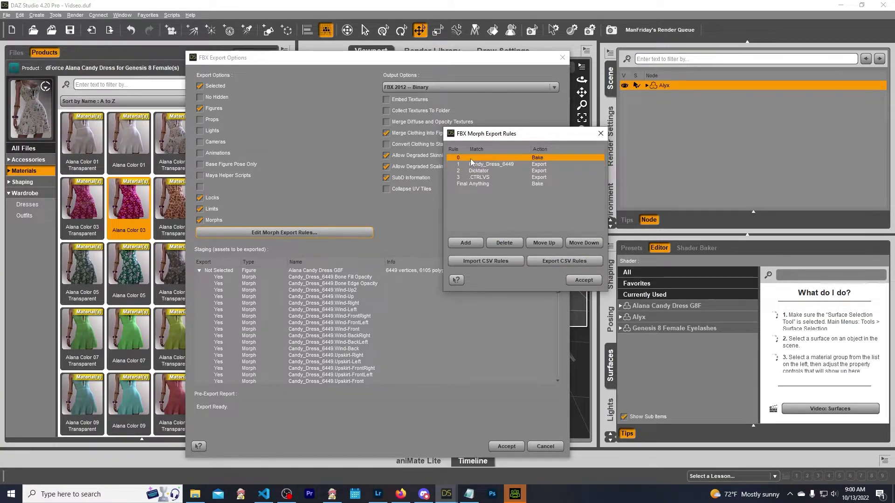
left_click(500, 243)
left_click(543, 158)
left_click(557, 163)
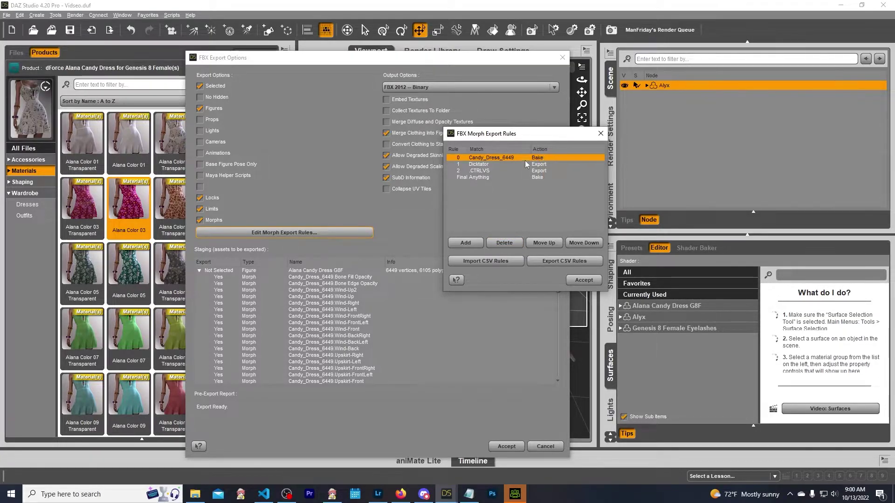
left_click(542, 159)
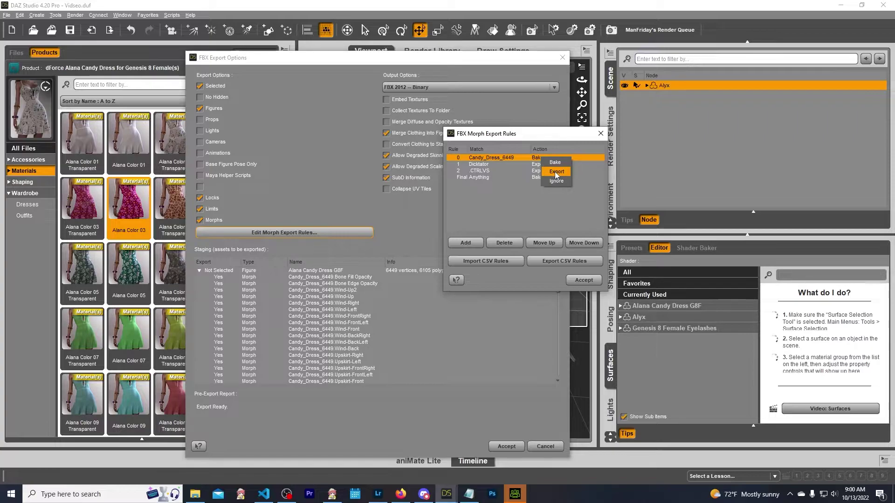
left_click(556, 172)
left_click(582, 281)
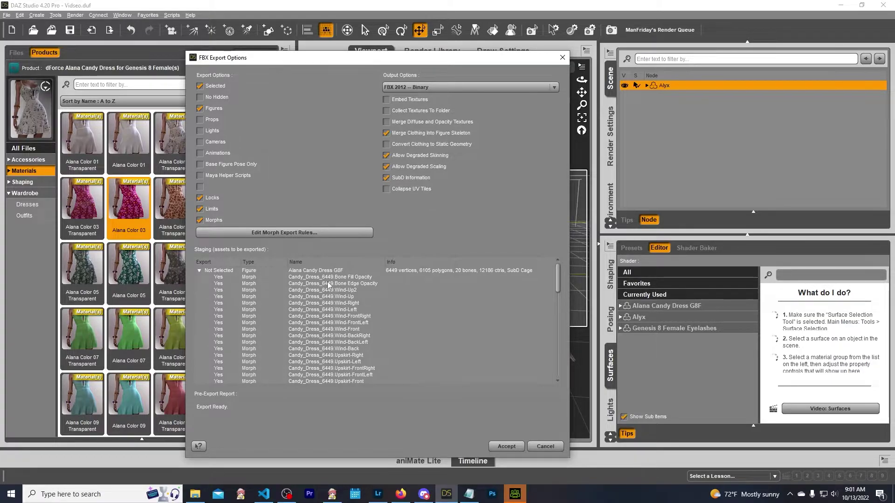
Review the staging list, expanding the Genesis 8 Female Eyelashes entry
scroll(348, 329, "down", 6)
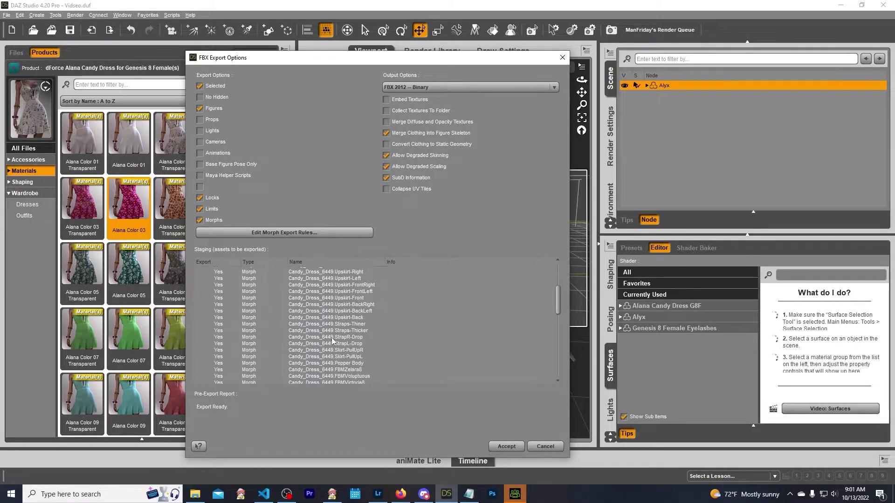
scroll(329, 341, "down", 6)
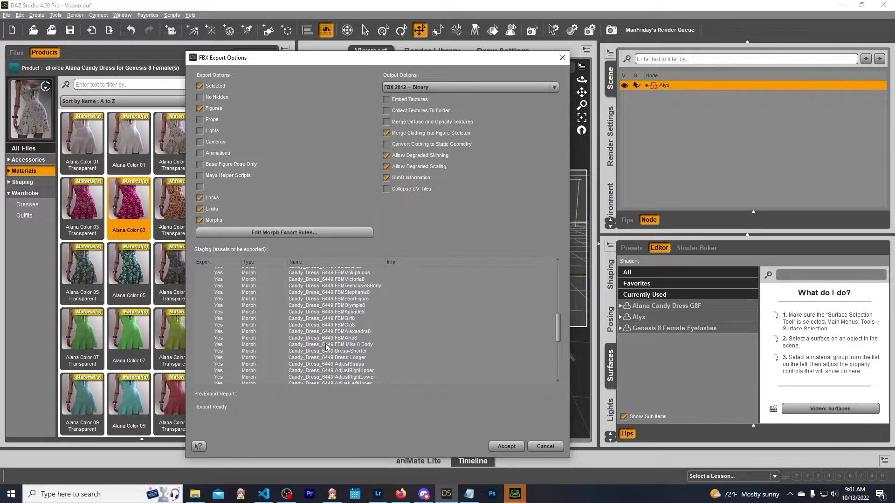
scroll(325, 345, "down", 5)
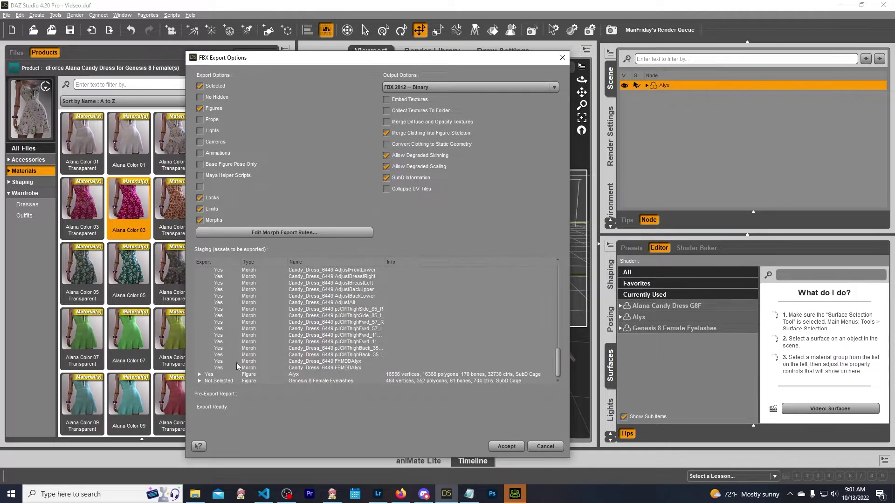
left_click(200, 381)
scroll(278, 322, "down", 5)
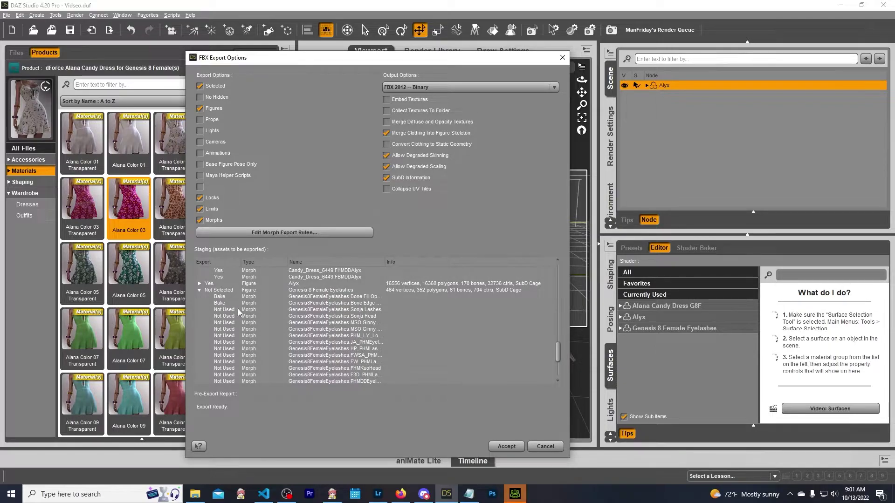
scroll(350, 298, "up", 20)
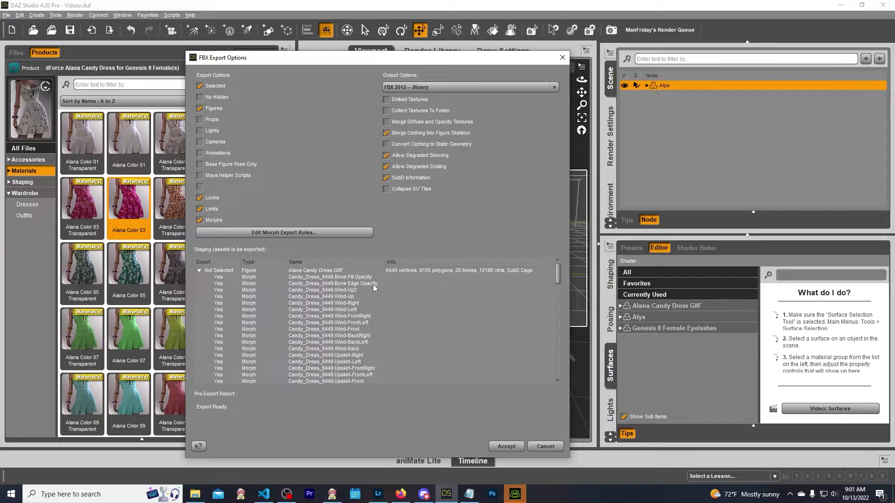
Check the morph export rules, close them, and accept the FBX export options
left_click(284, 233)
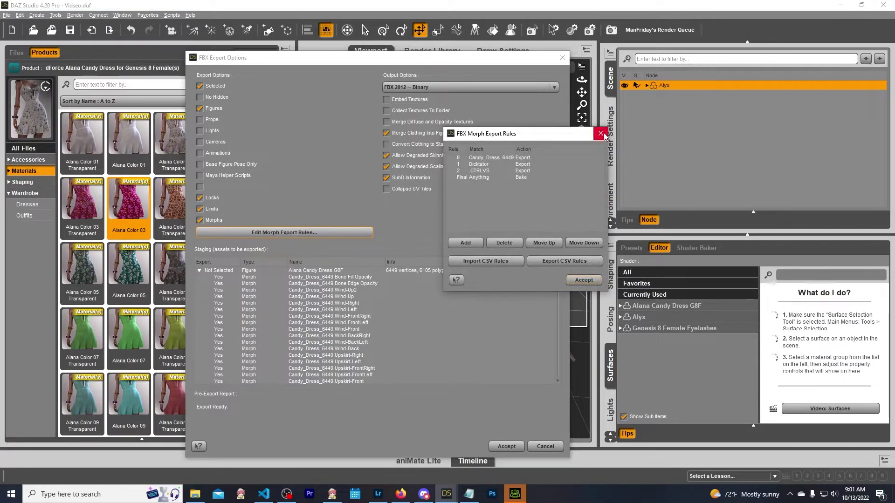
left_click(601, 134)
left_click(506, 447)
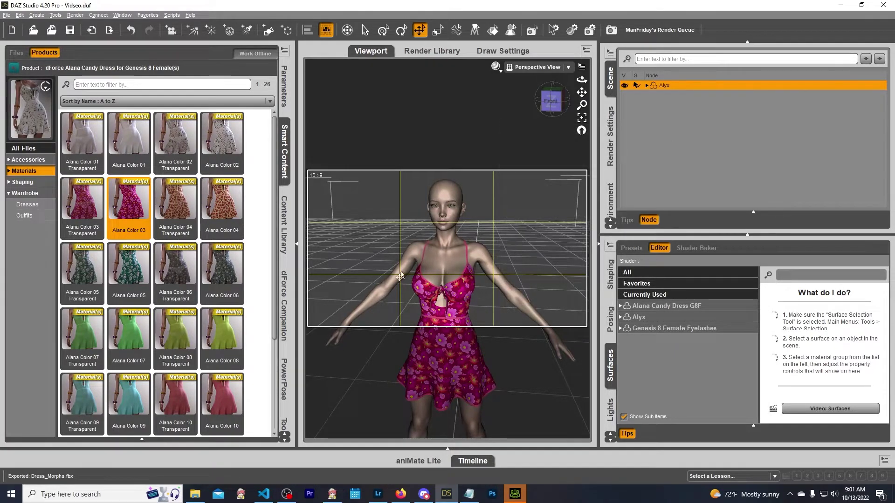
In Character Creator 4, select Camila and open Dress_Morphs.fbx via Transformer > CC3+
left_click(515, 494)
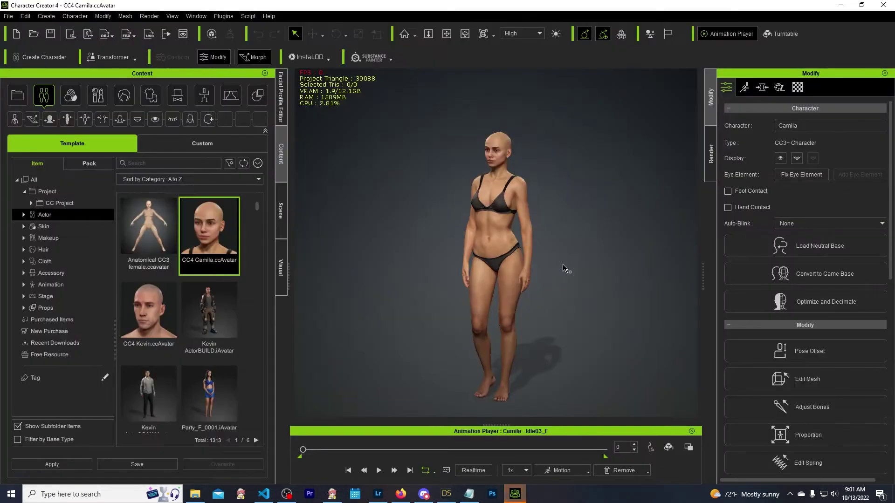
left_click(502, 233)
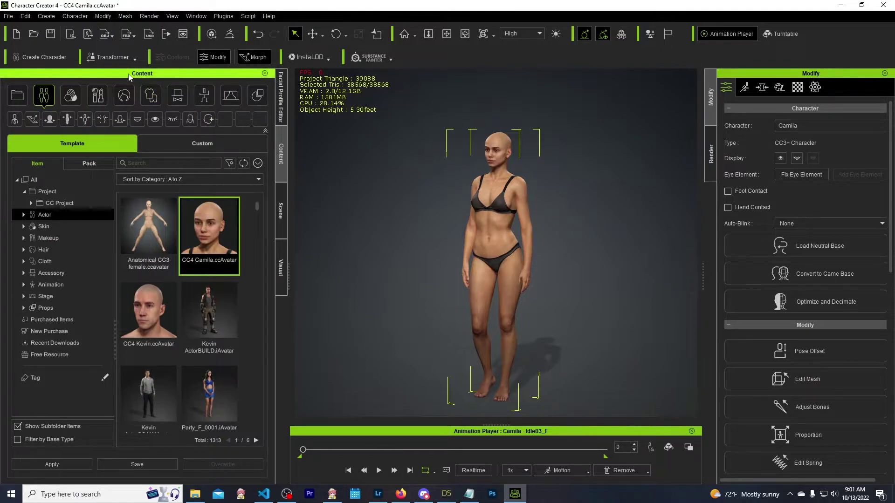
left_click(114, 57)
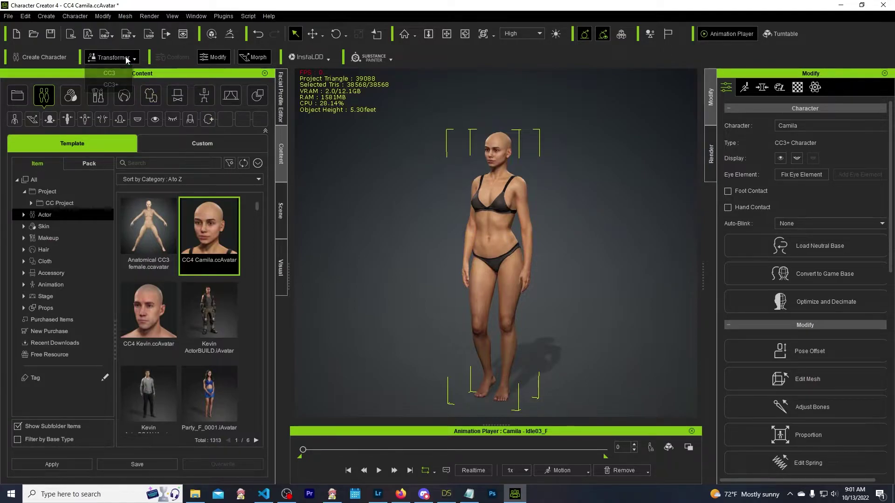
left_click(115, 86)
left_click(167, 77)
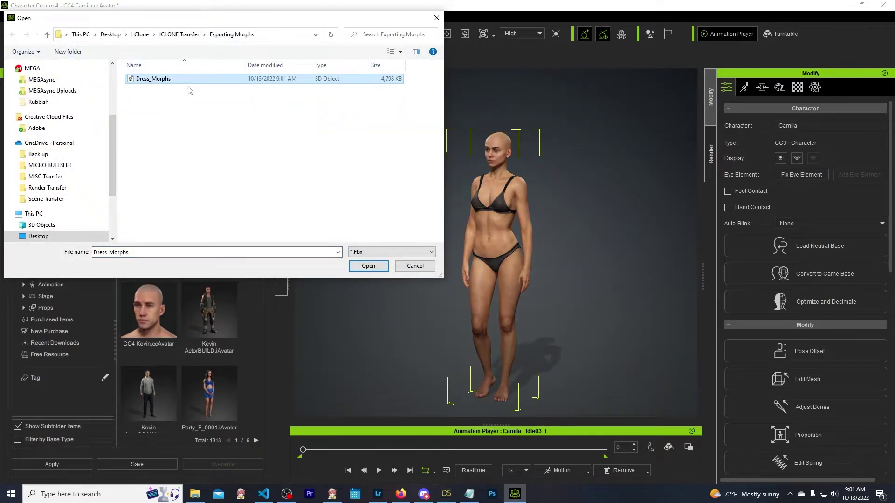
left_click(371, 267)
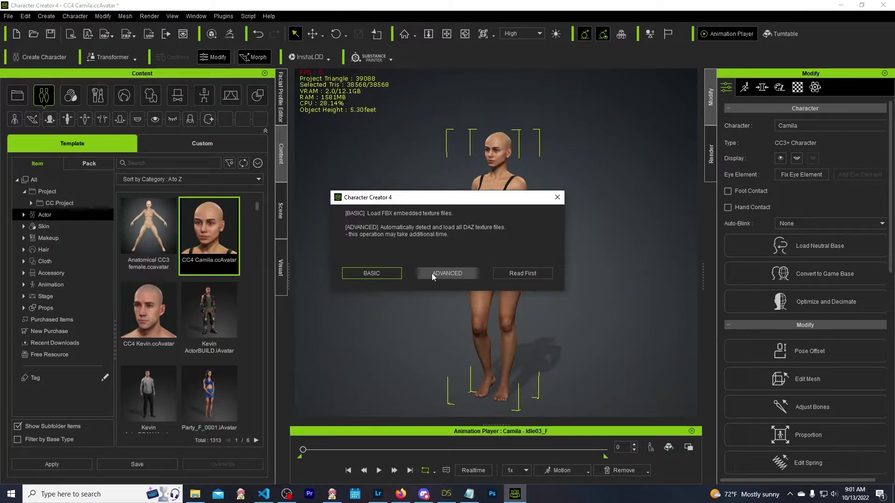
Load only embedded textures, keep Maximum Size 1024, and import the dress as Cloth
left_click(372, 273)
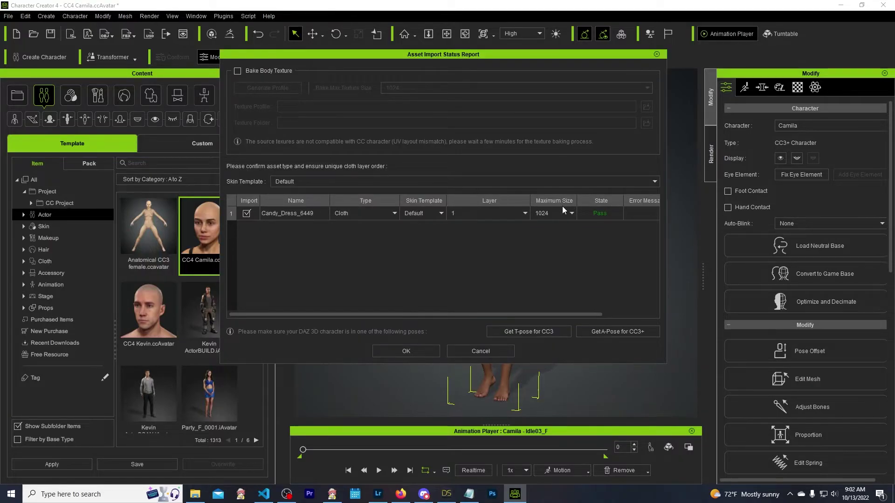
left_click(555, 213)
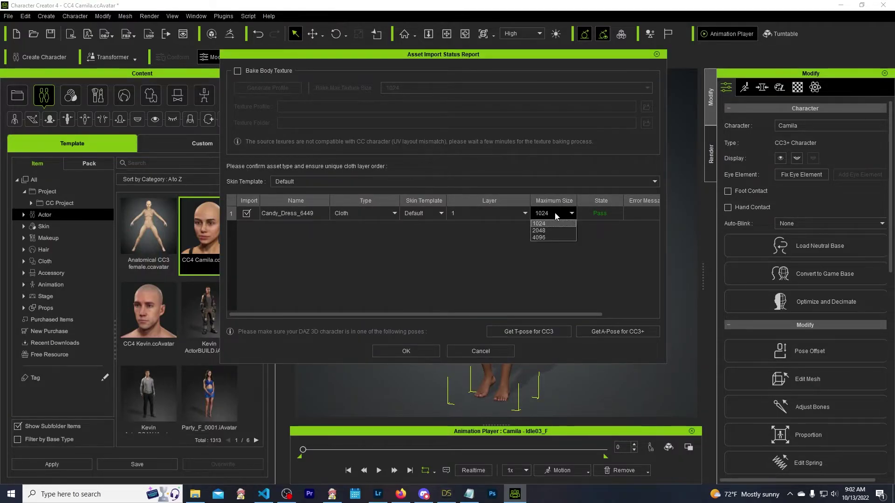
left_click(550, 246)
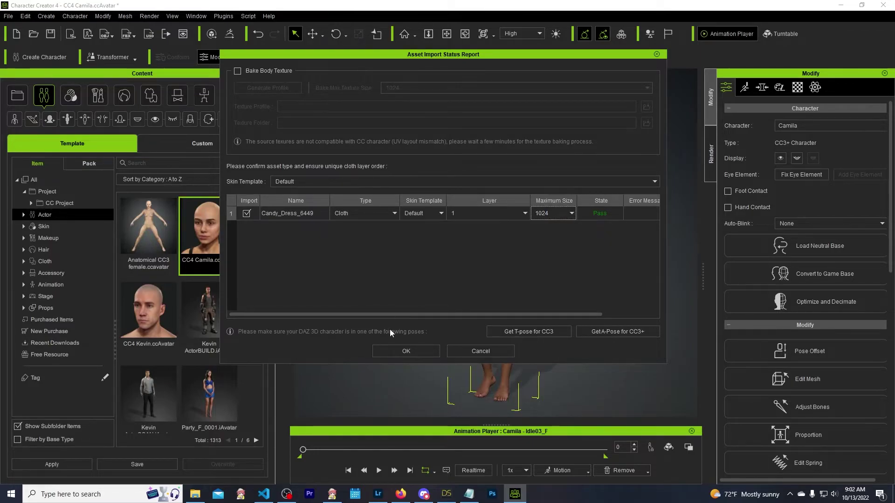
left_click(410, 354)
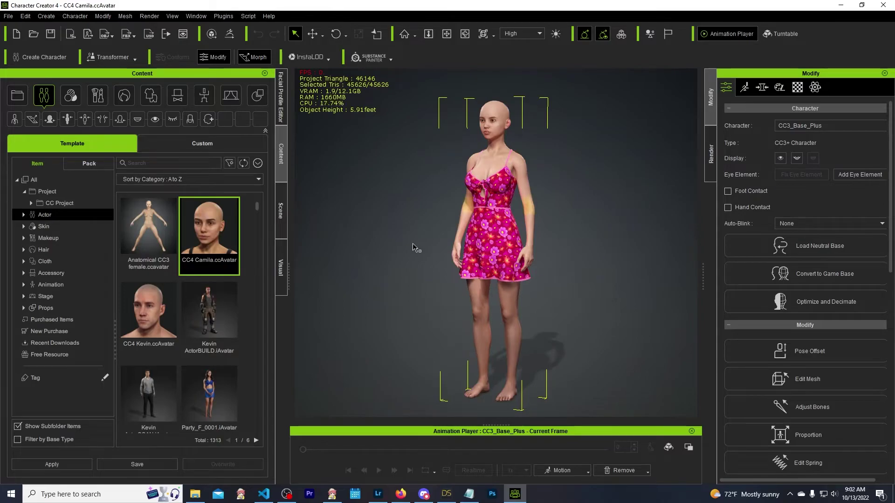
Select Candy_Dress under CC3_Base_Plus in the Scene tree
left_click(281, 209)
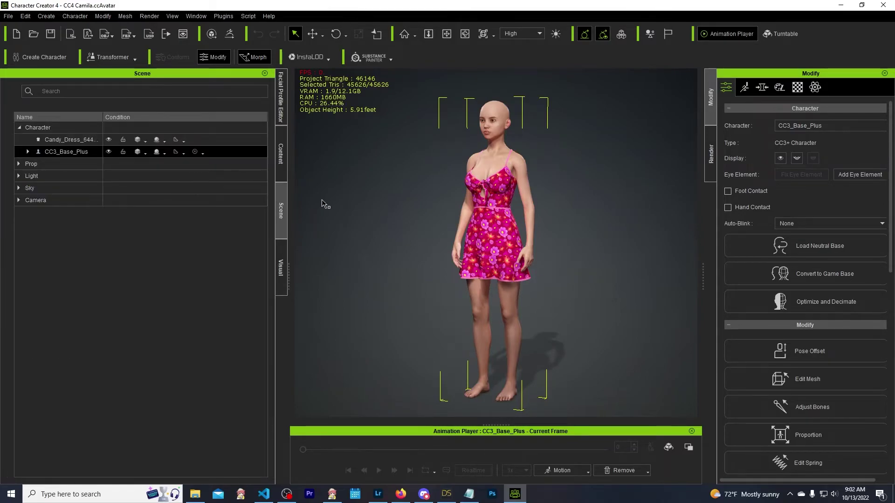
left_click(28, 152)
left_click(70, 140)
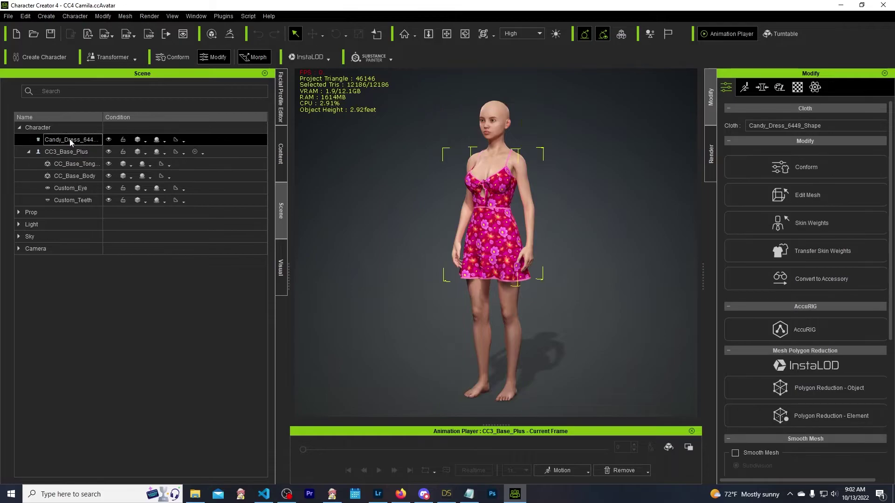
Show the Candy_Dress morph sliders in the Morph tab and drag AdjustAll
left_click(763, 90)
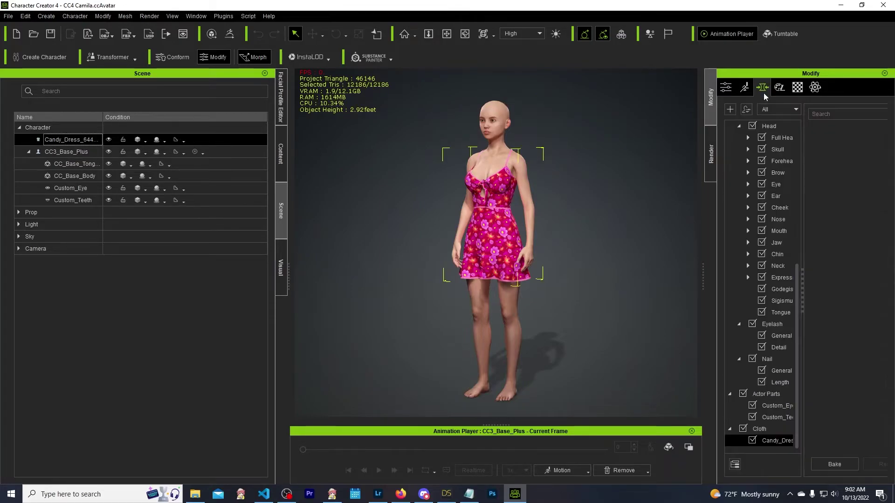
left_click(776, 417)
left_click(777, 441)
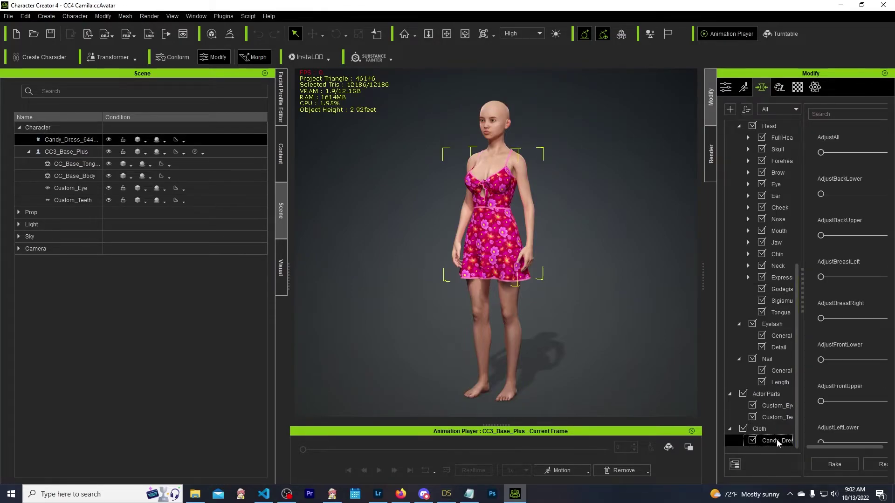
left_click(775, 417)
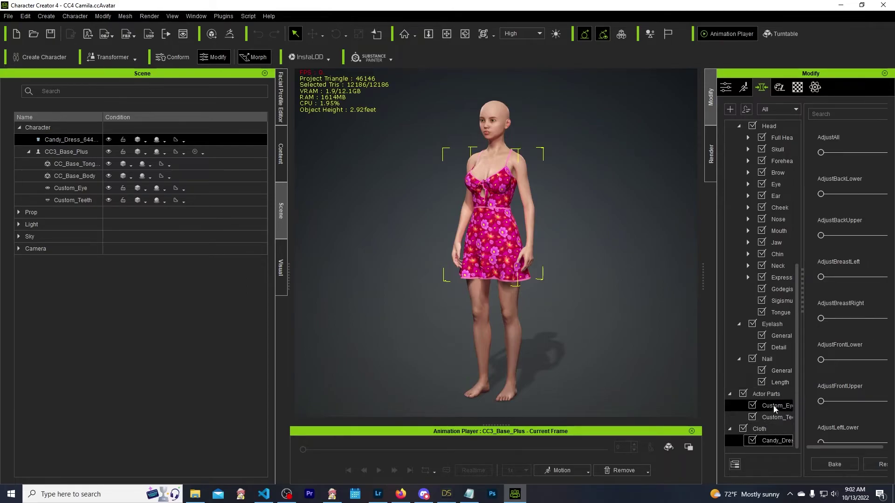
left_click(776, 440)
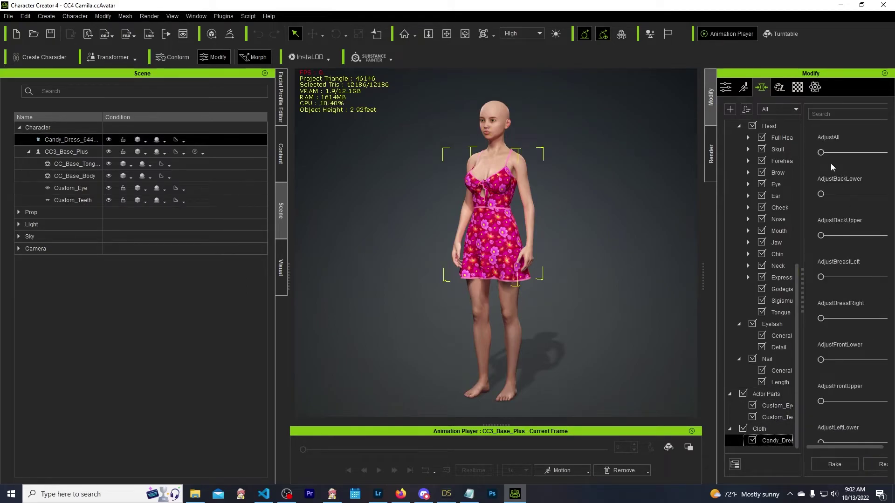
left_click_drag(822, 153, 799, 166)
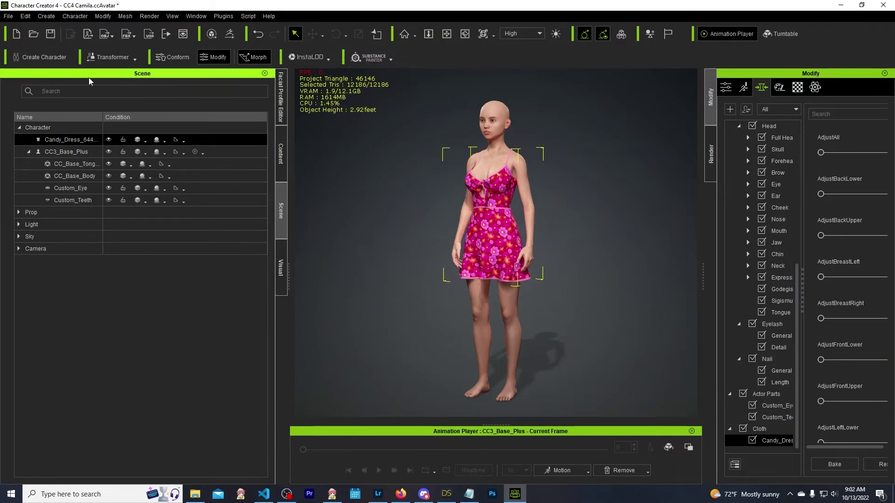
Select CC3_Base_Plus in the Scene tree to list its Body and Head morphs
left_click(66, 152)
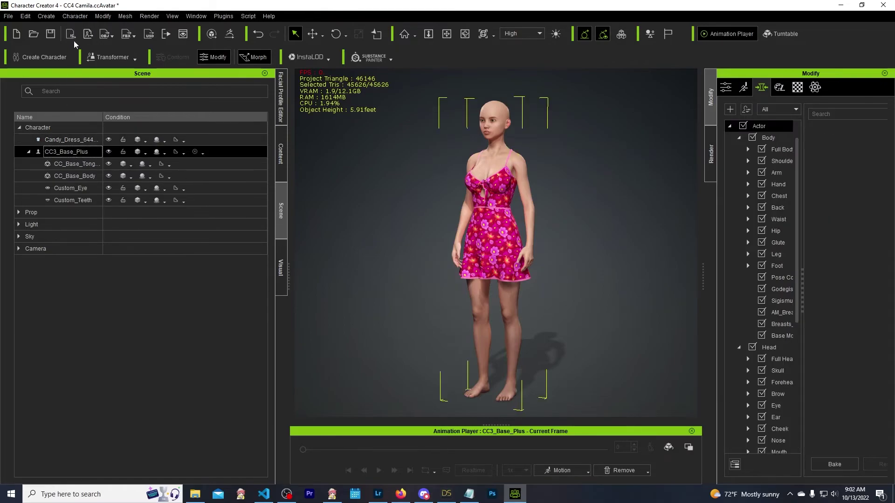